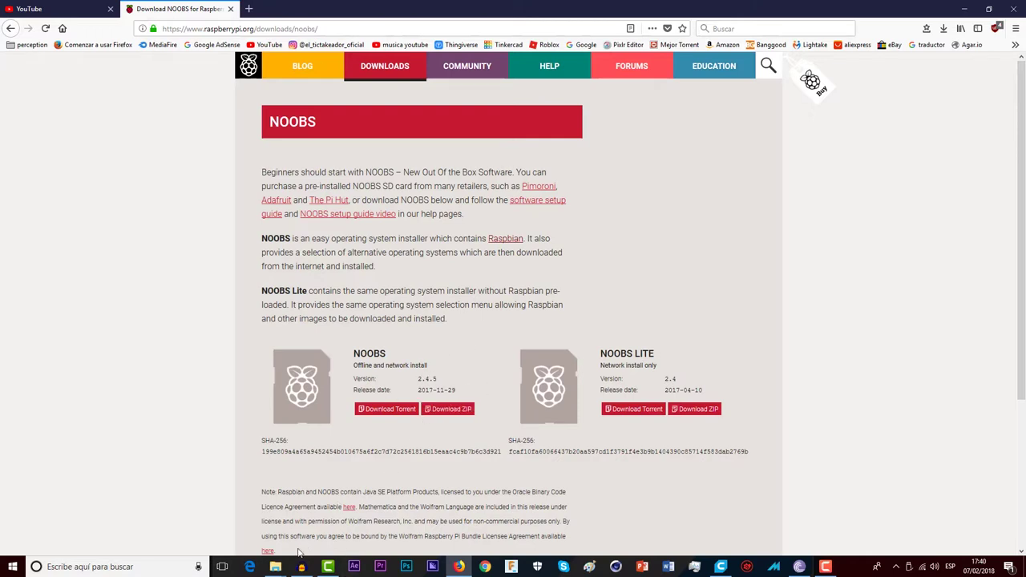
Open the NOOBS_v2_4_5 archive from Descargas, review the extraction options for all its contents, and close it.
mouse_move(276, 565)
left_click(243, 516)
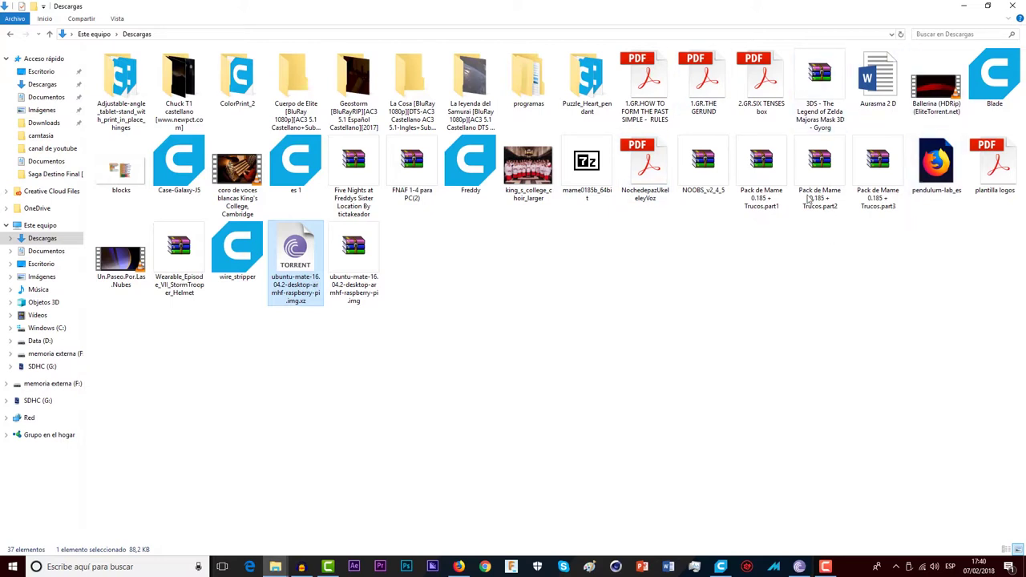
double_click(703, 160)
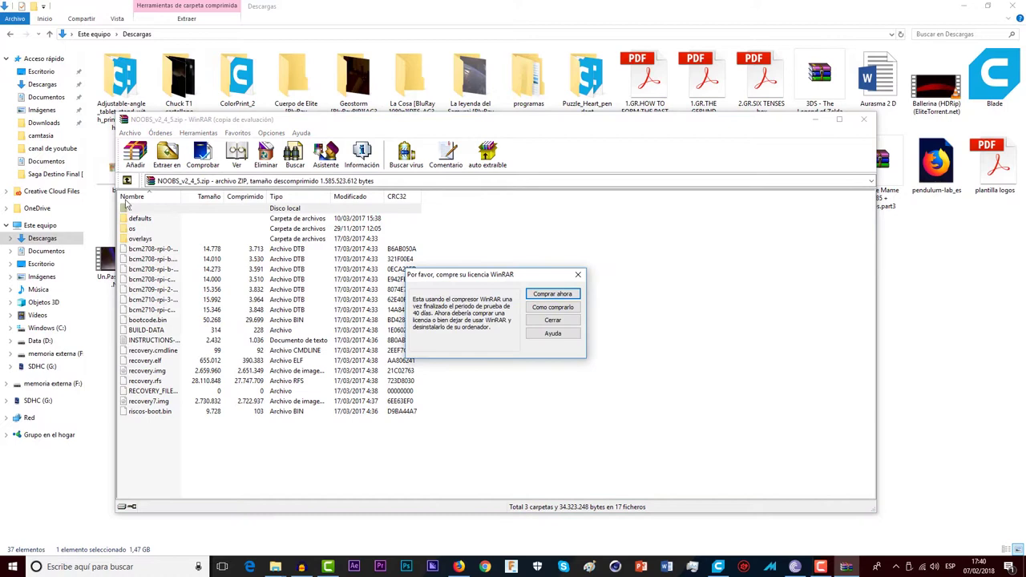
left_click(577, 275)
left_click_drag(247, 451, 219, 222)
right_click(220, 223)
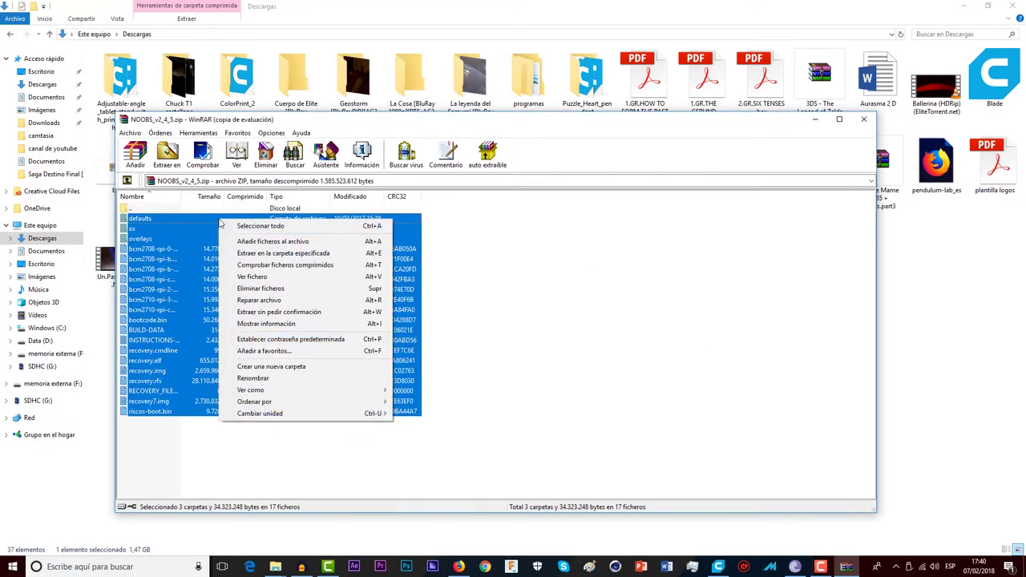
left_click(282, 252)
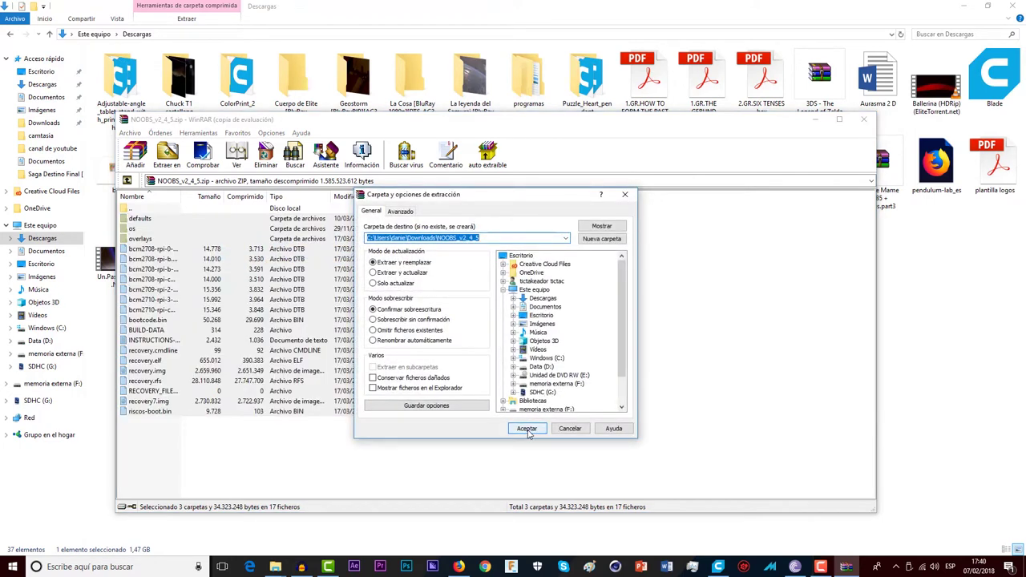
left_click(625, 194)
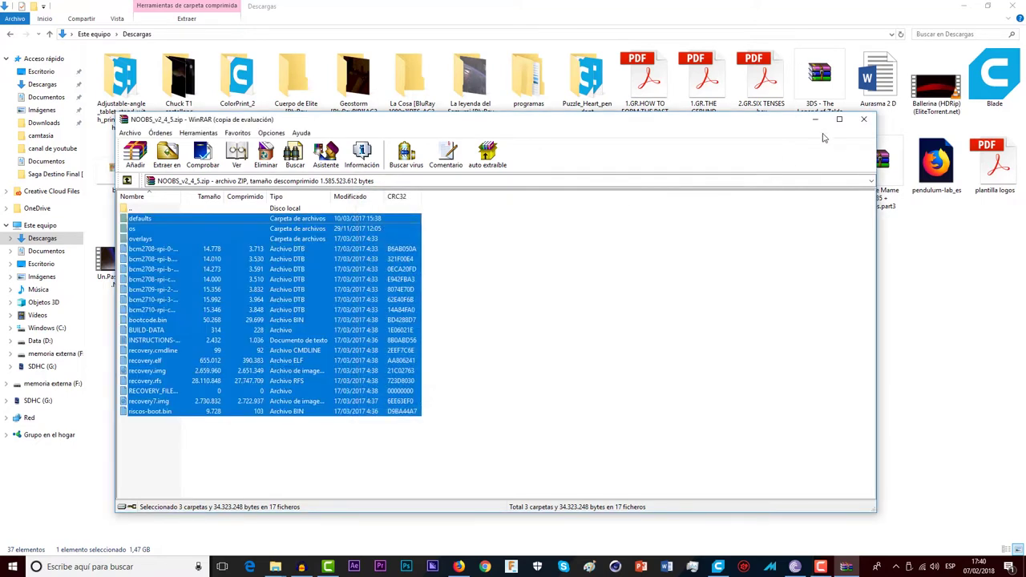
left_click(863, 120)
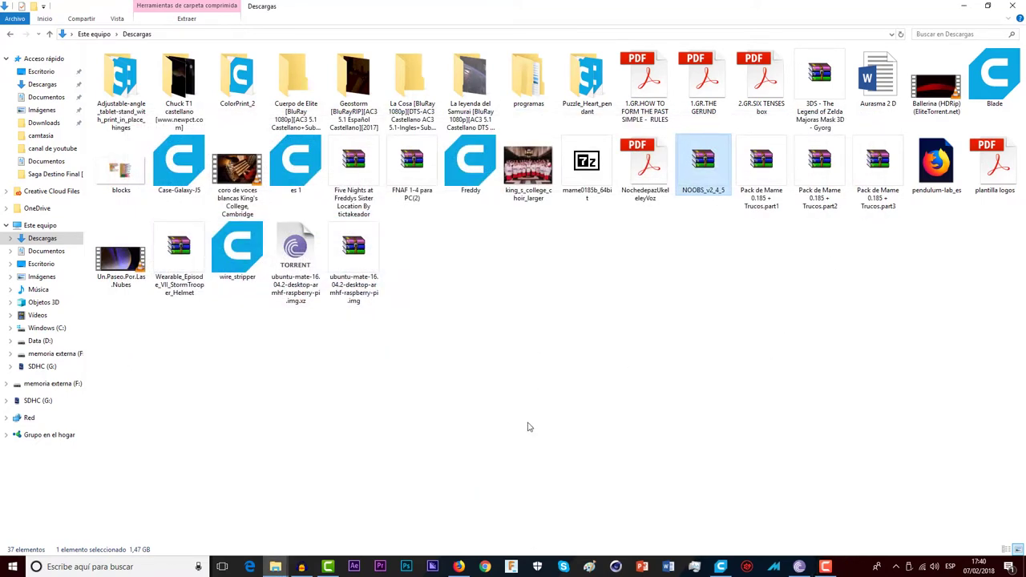
Minimize the open browser, file manager and BitTorrent windows to get to the desktop.
left_click(303, 567)
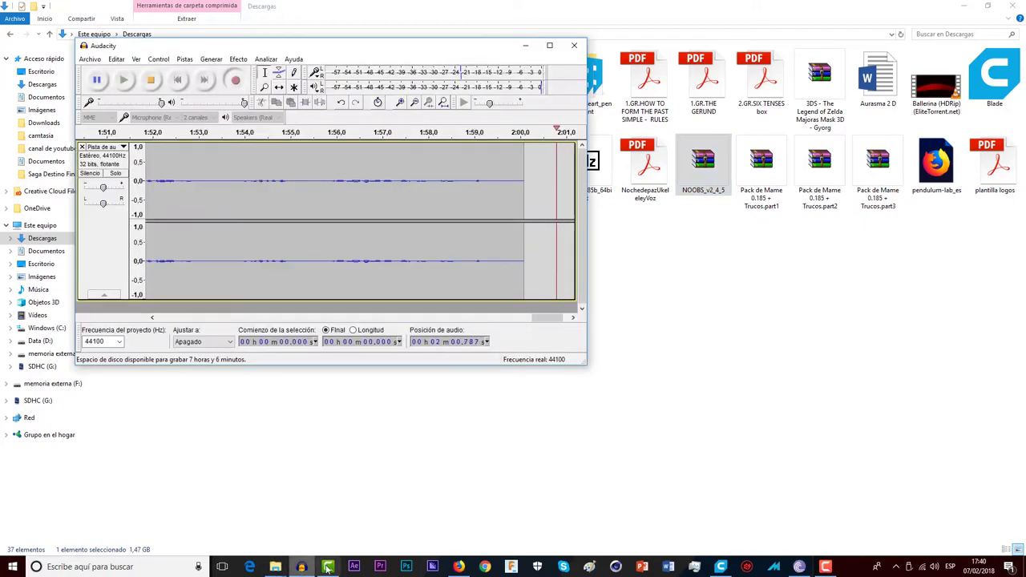
left_click(304, 568)
left_click(458, 566)
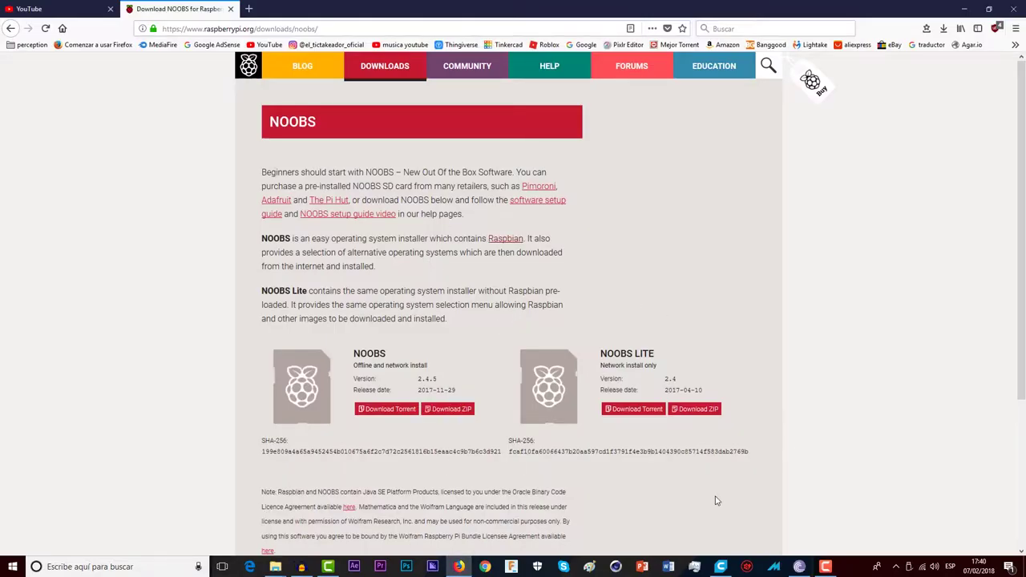
left_click(966, 8)
left_click(966, 8)
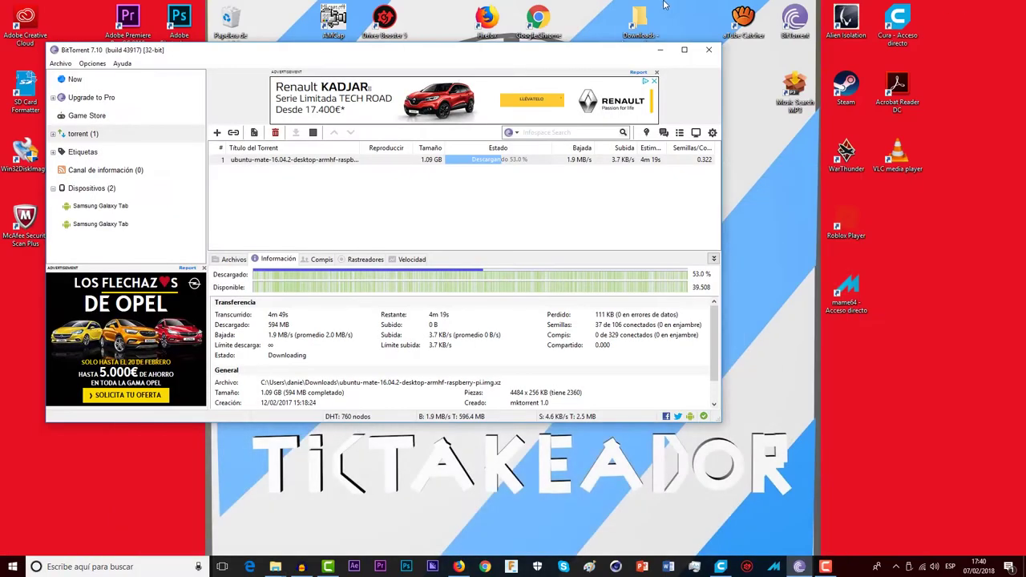
left_click(662, 8)
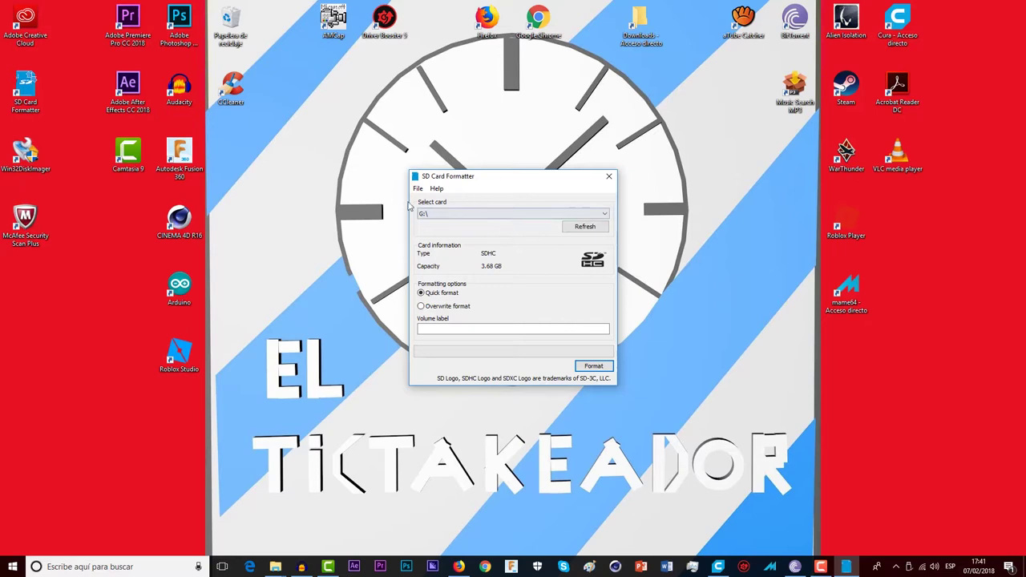
Check the card selection for drive G:\ in SD Card Formatter and close the formatter.
left_click(435, 215)
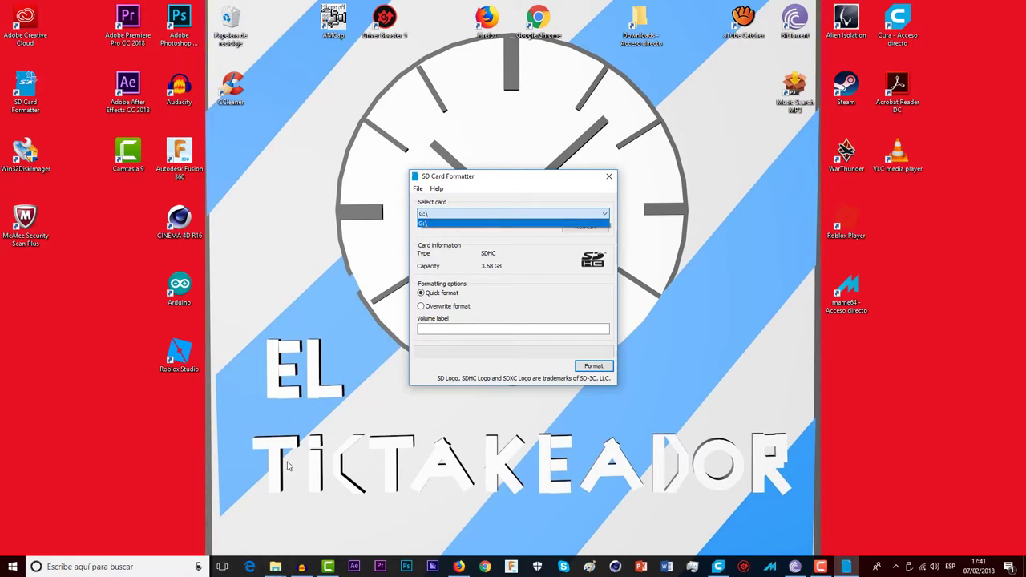
mouse_move(276, 568)
left_click(204, 513)
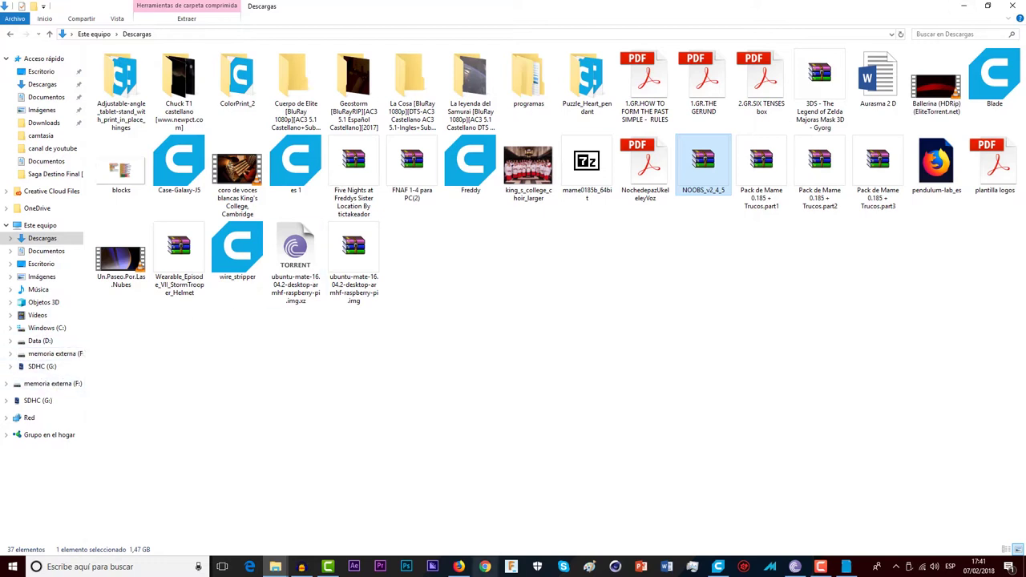
left_click(846, 567)
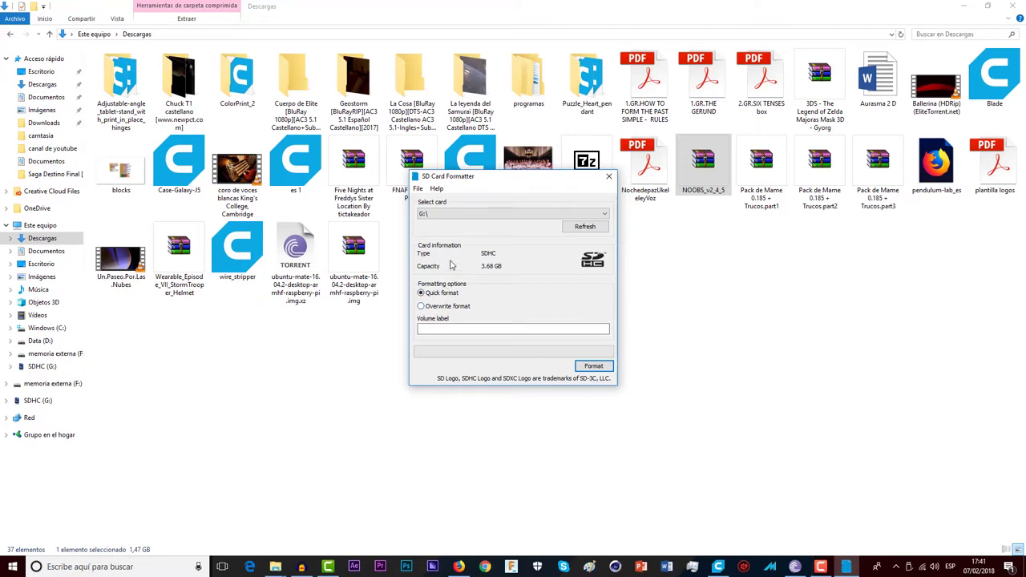
left_click(608, 175)
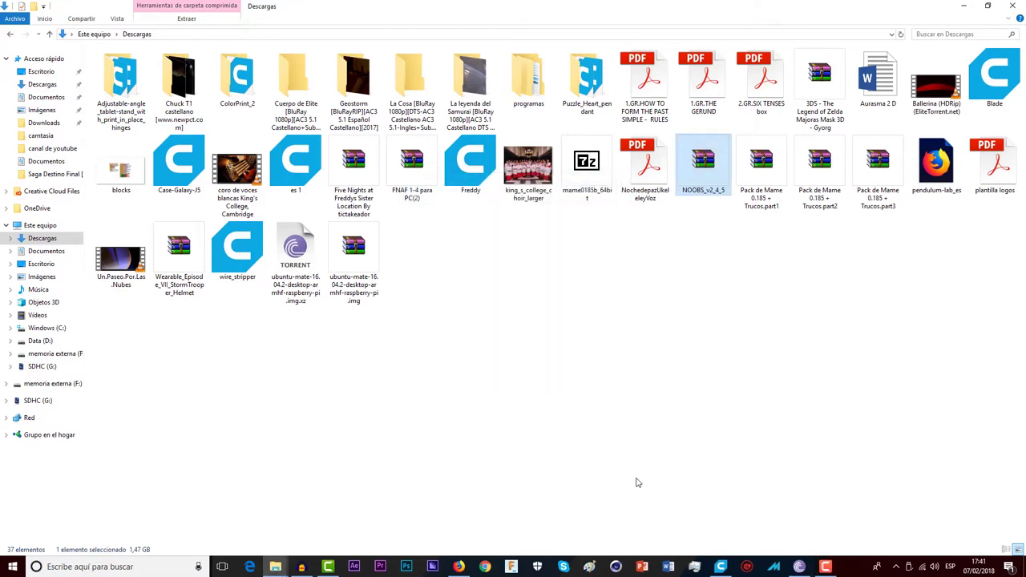
Switch to Firefox, go back to the Raspberry Pi downloads page and open the Ubuntu MATE third-party image page.
left_click(460, 567)
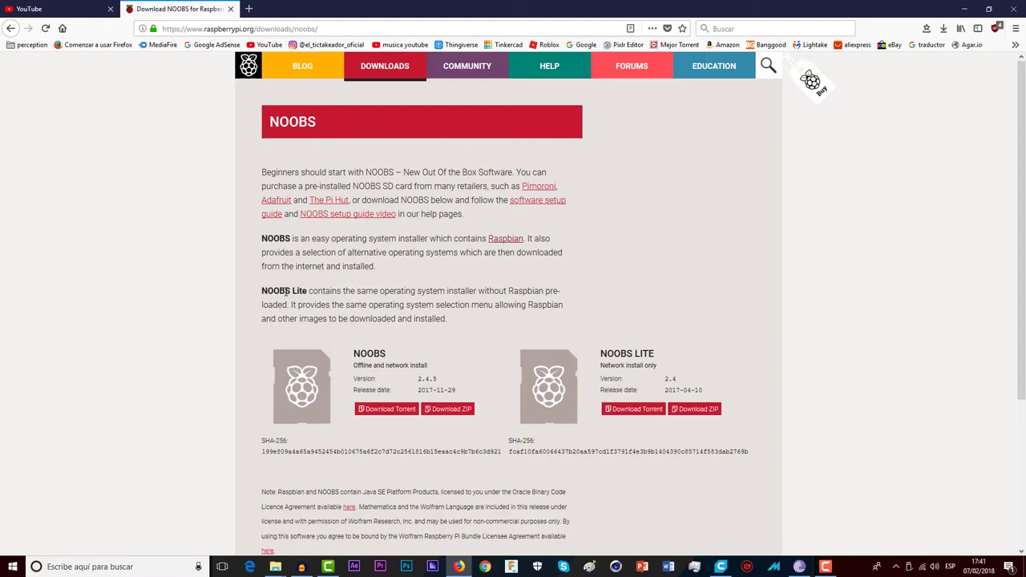
left_click(7, 32)
scroll(593, 282, "down", 4)
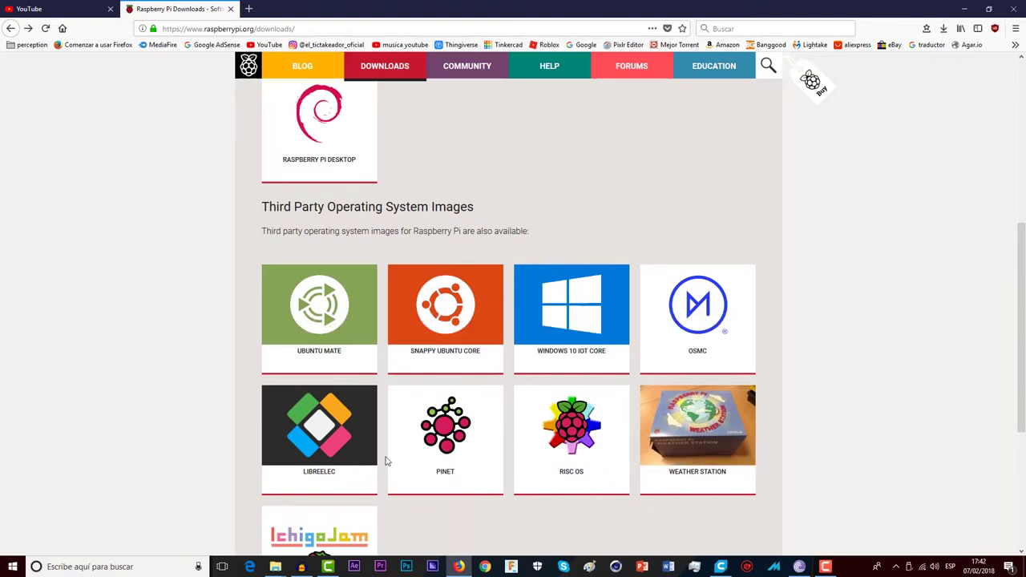
left_click(319, 314)
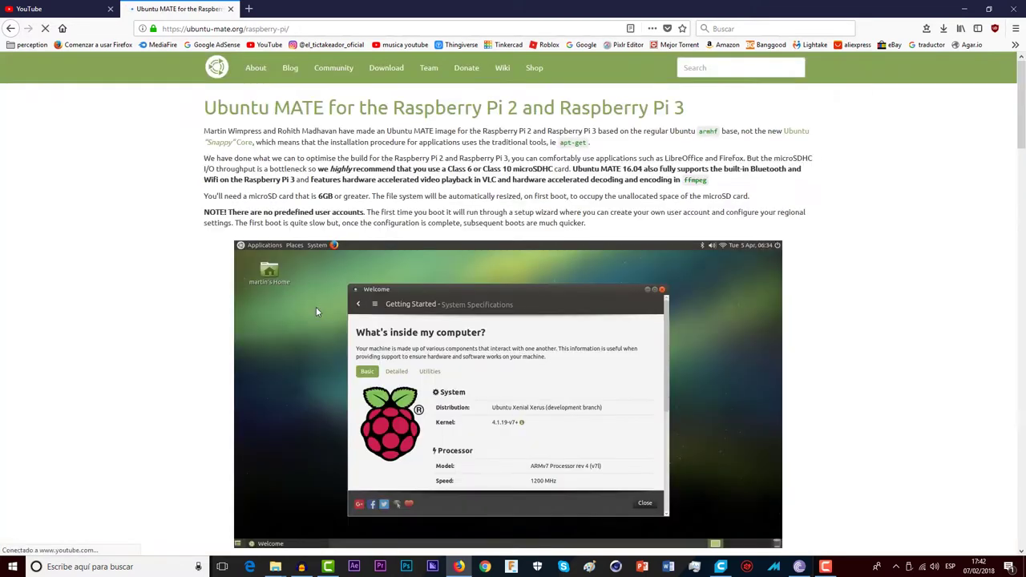
scroll(484, 180, "down", 5)
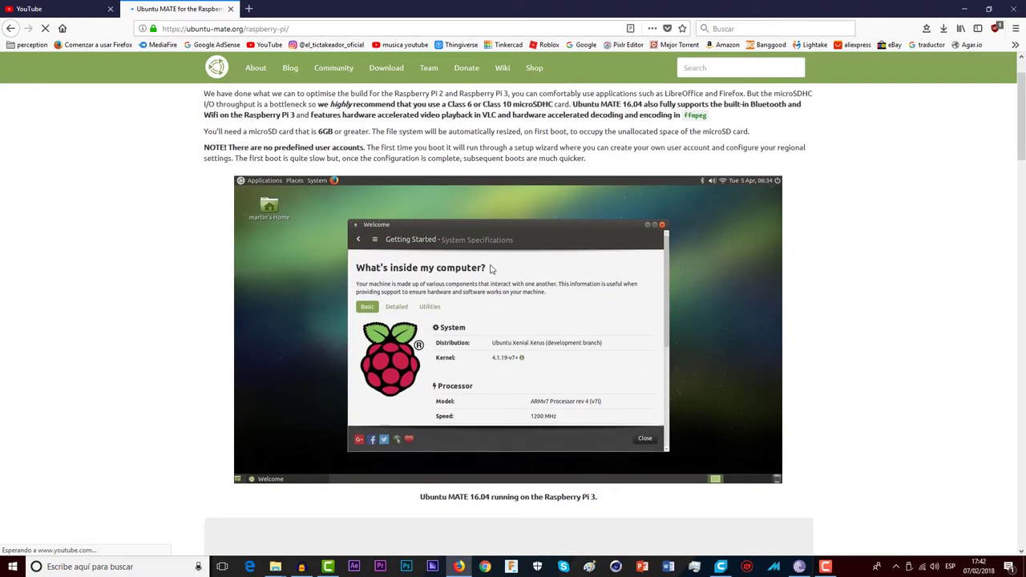
scroll(597, 321, "down", 1)
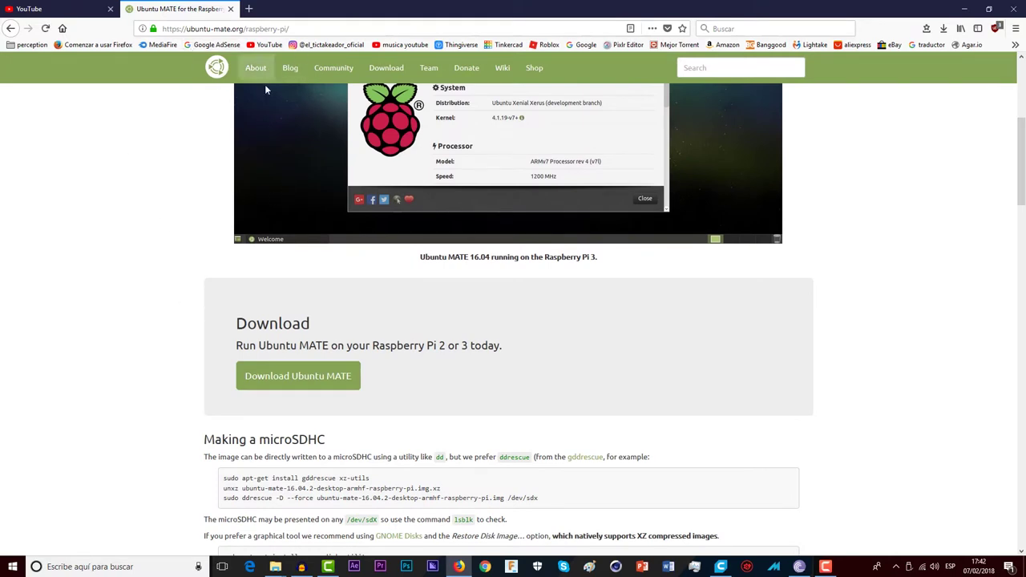
Open the Ubuntu MATE download links for the Raspberry Pi architecture, release 16.04.2 (Xenial).
left_click(305, 375)
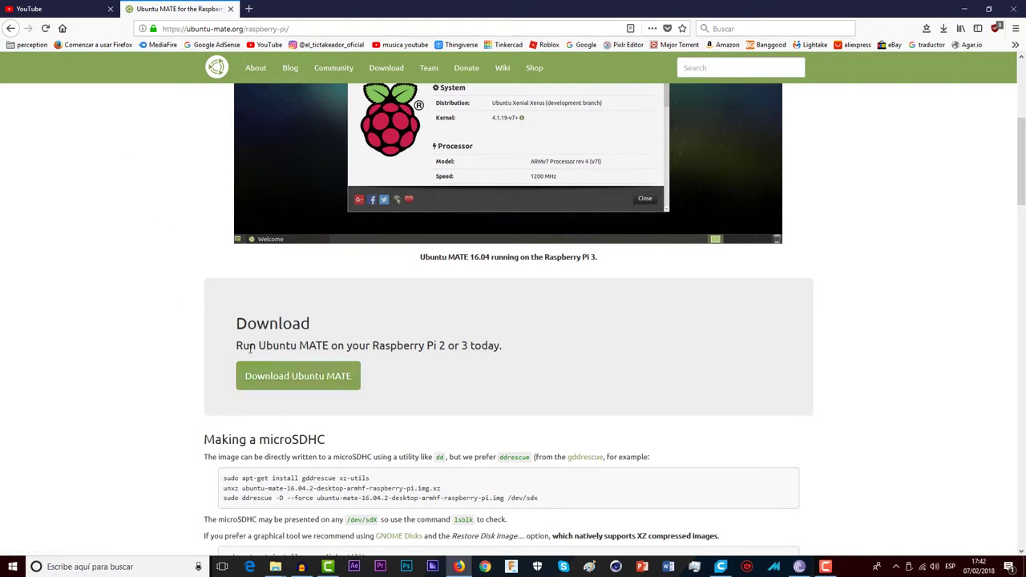
left_click_drag(238, 345, 153, 360)
left_click(311, 383)
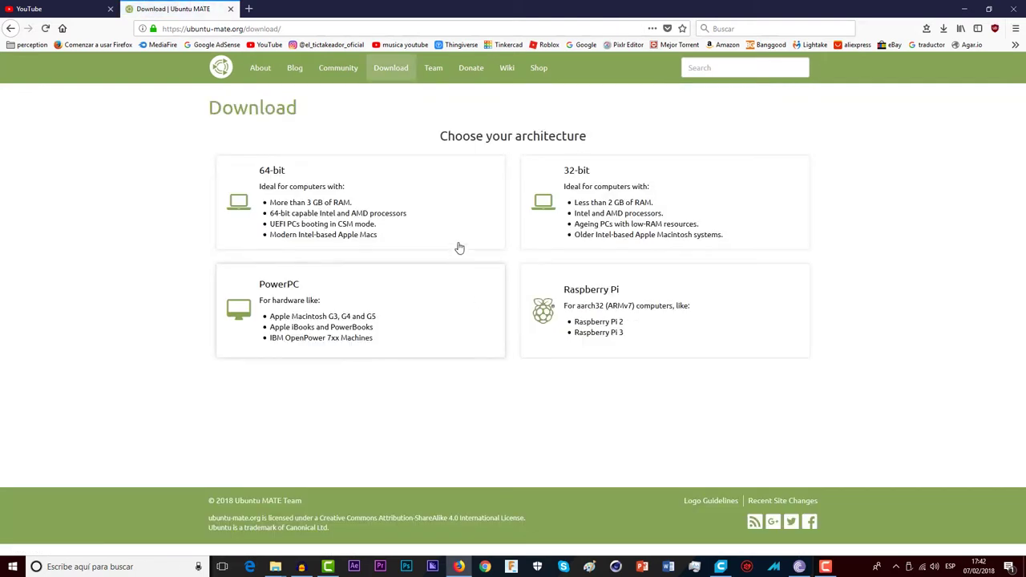
left_click(649, 337)
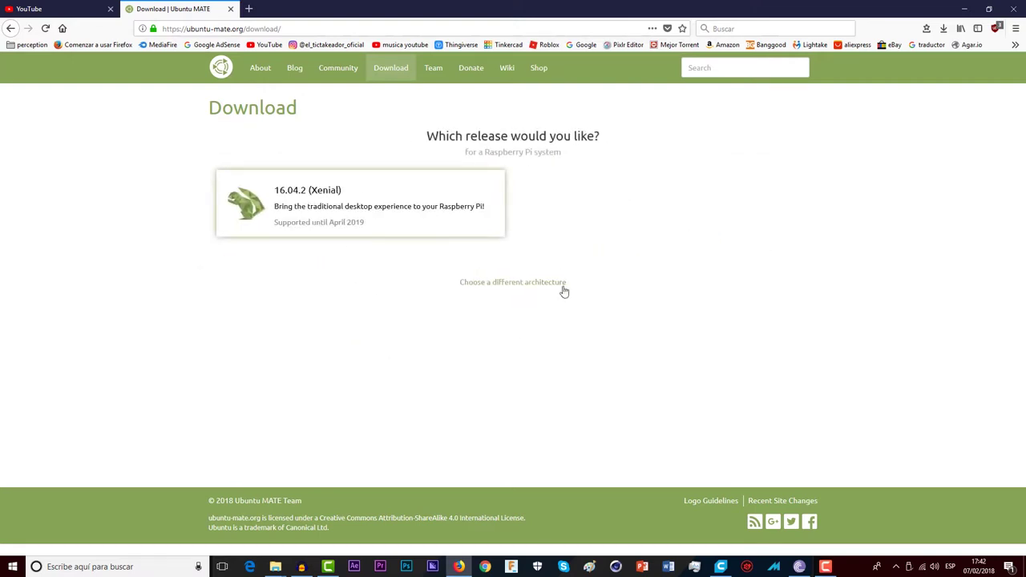
left_click(448, 217)
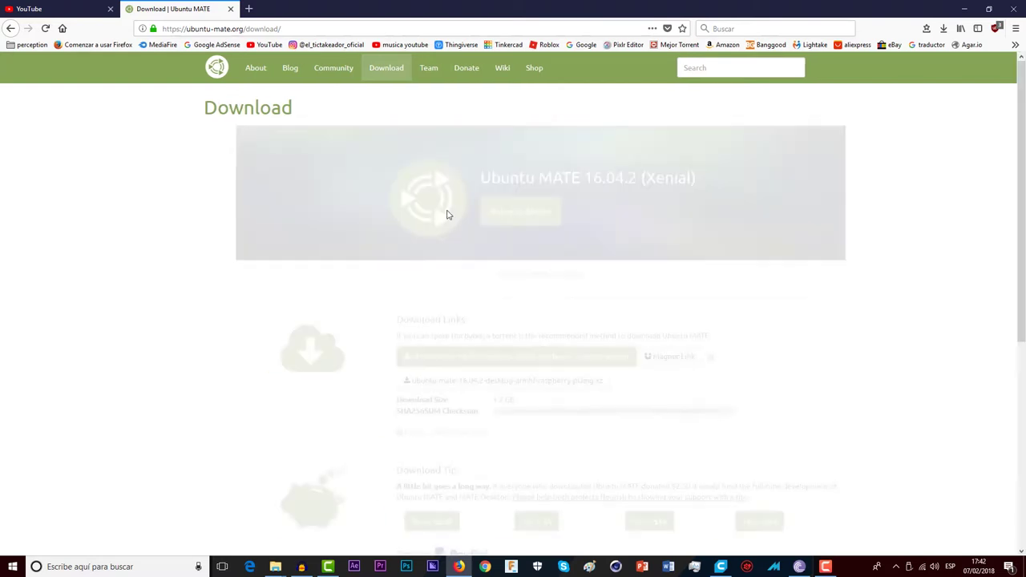
scroll(558, 358, "down", 3)
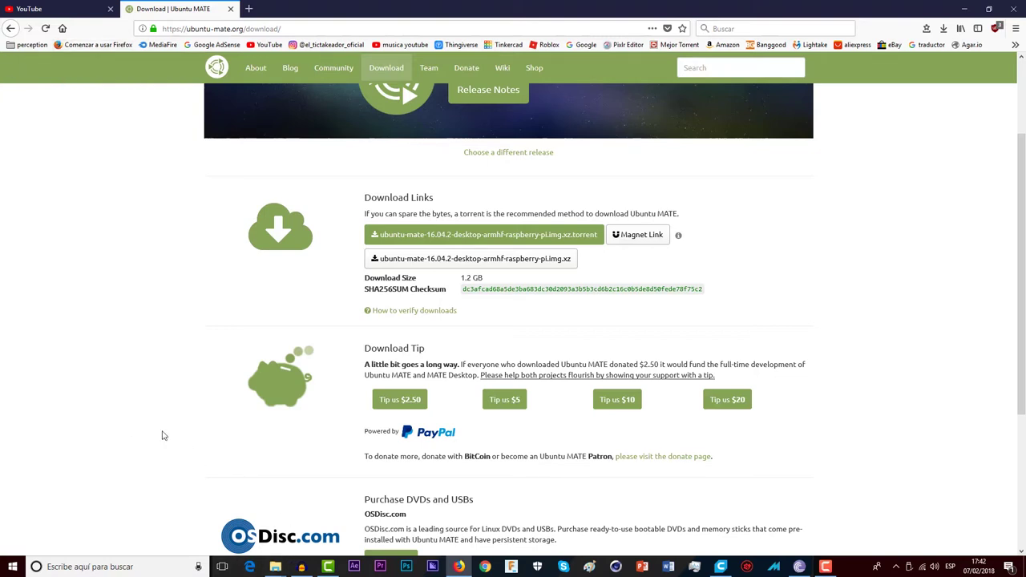
Locate the Ubuntu MATE torrent file in Descargas and check its download progress in BitTorrent.
mouse_move(275, 567)
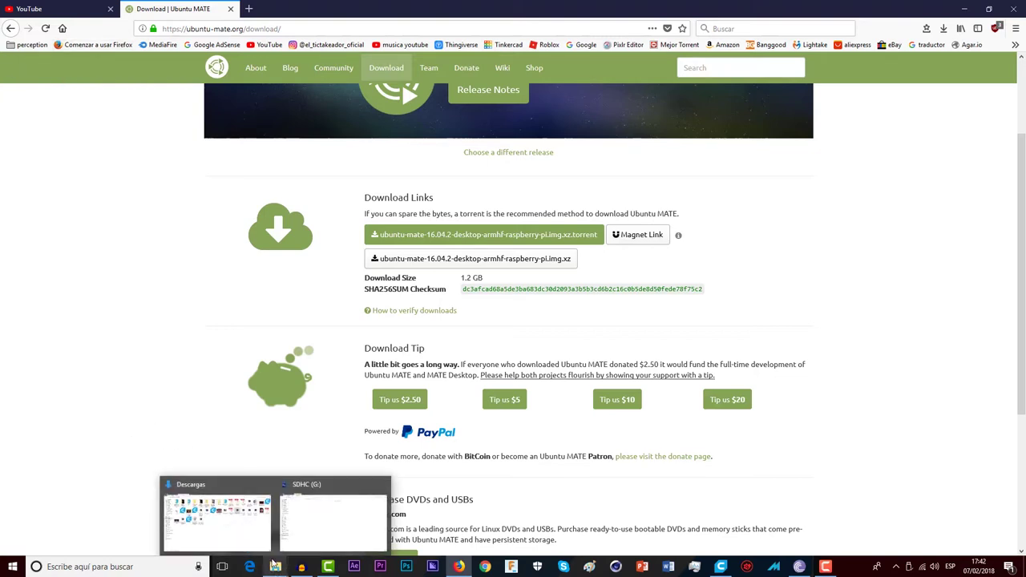
left_click(241, 532)
left_click_drag(295, 265, 526, 252)
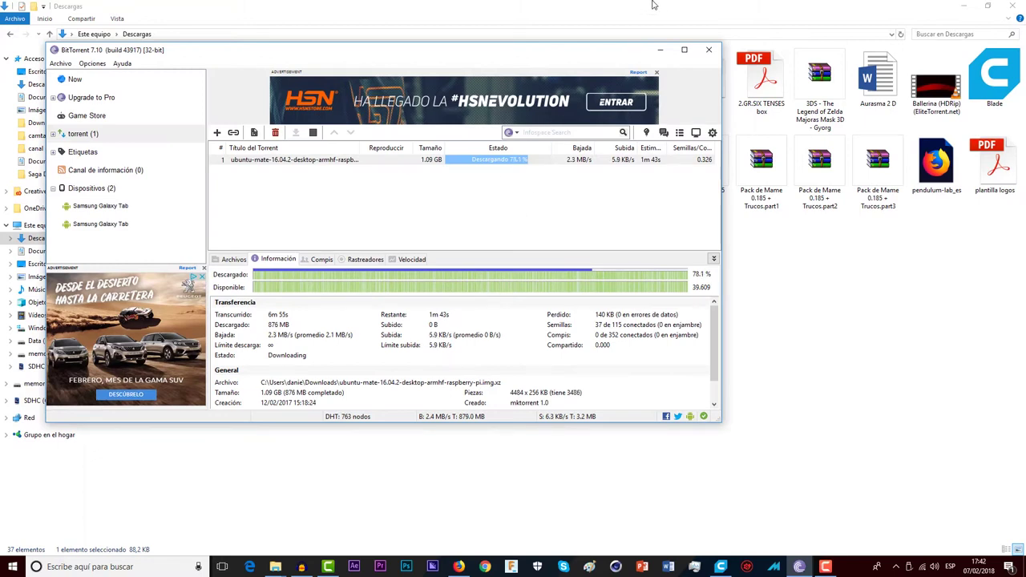
left_click(660, 49)
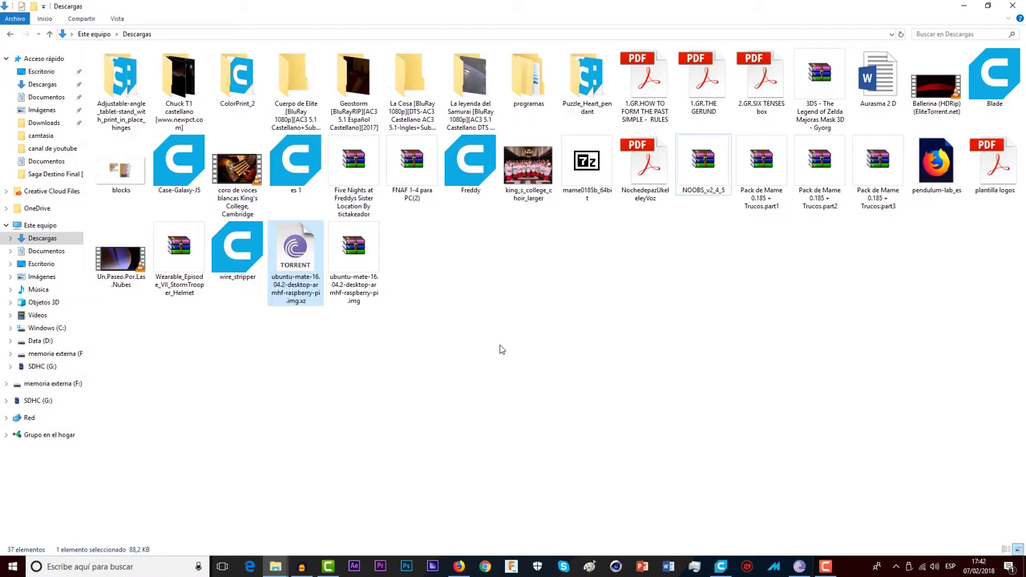
left_click(799, 567)
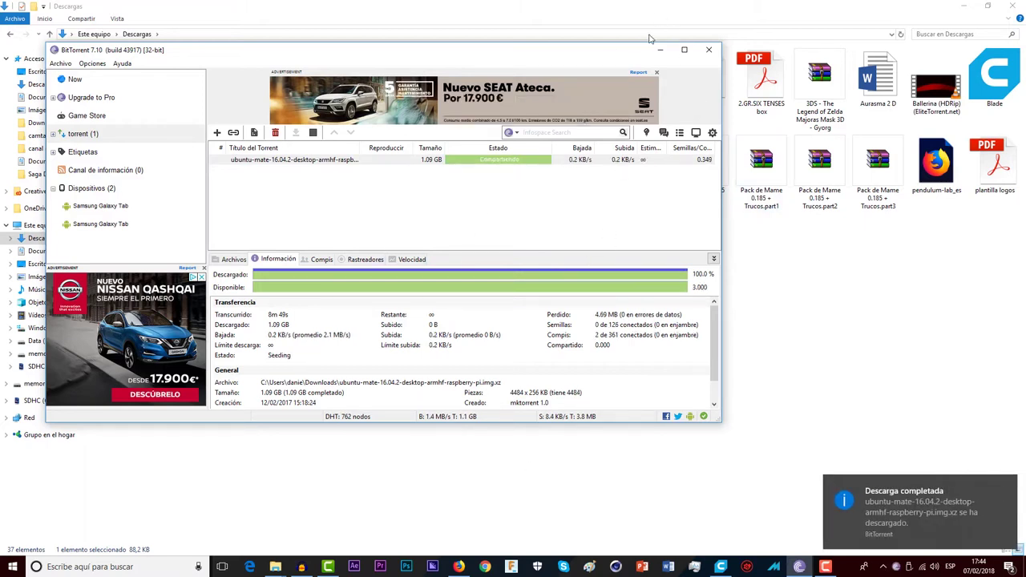
Close BitTorrent and delete the Ubuntu MATE torrent file from Descargas.
left_click(708, 49)
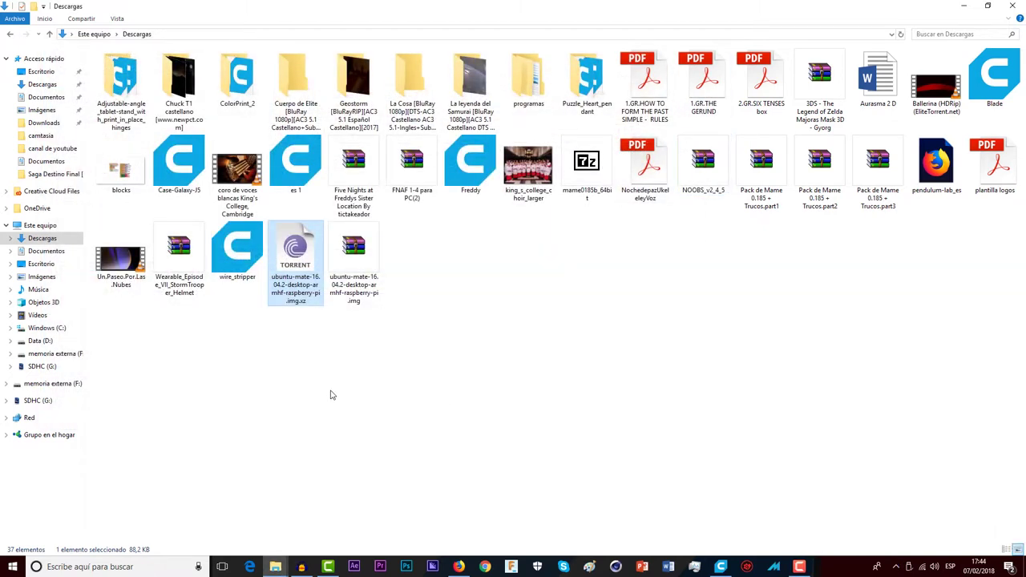
key("Delete")
Open the ubuntu-mate-16.04.2-desktop-armhf-raspberry-pi.img.xz archive in WinRAR and extract its disk image into the Descargas folder.
double_click(303, 270)
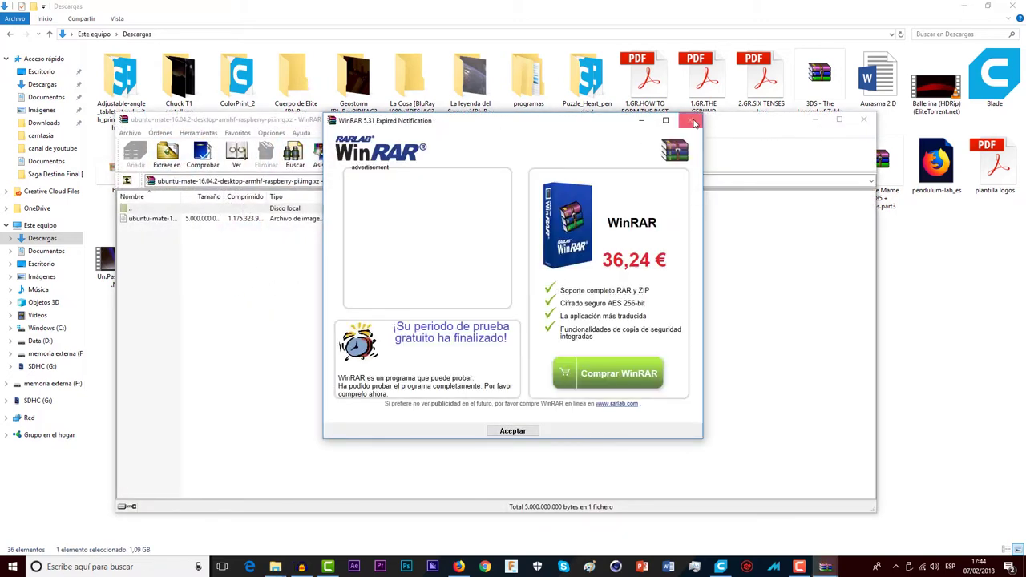
left_click(694, 122)
left_click_drag(300, 240, 248, 219)
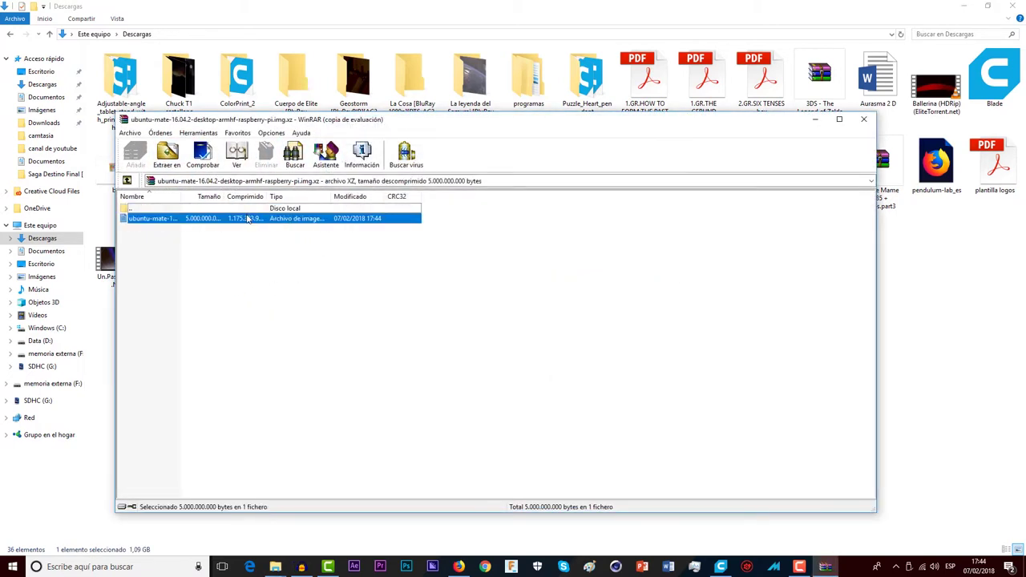
right_click(248, 220)
left_click(193, 256)
left_click(273, 226)
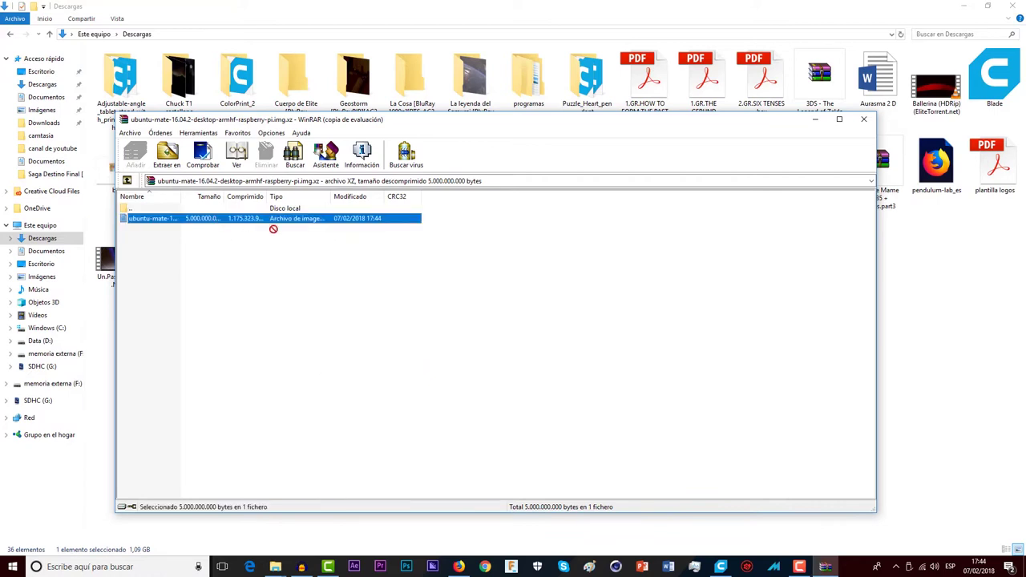
left_click_drag(962, 343, 962, 343)
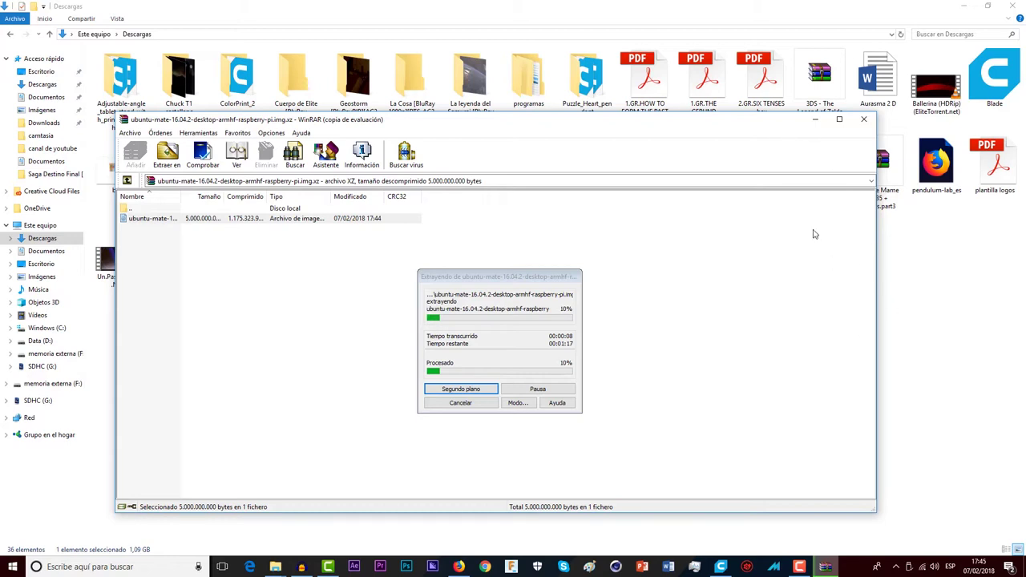
left_click(815, 123)
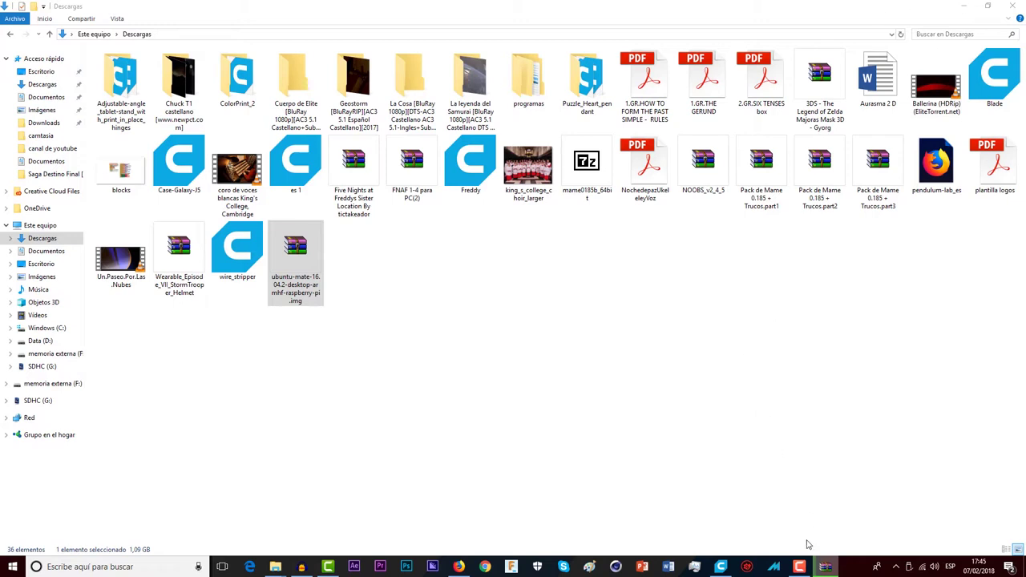
left_click(826, 567)
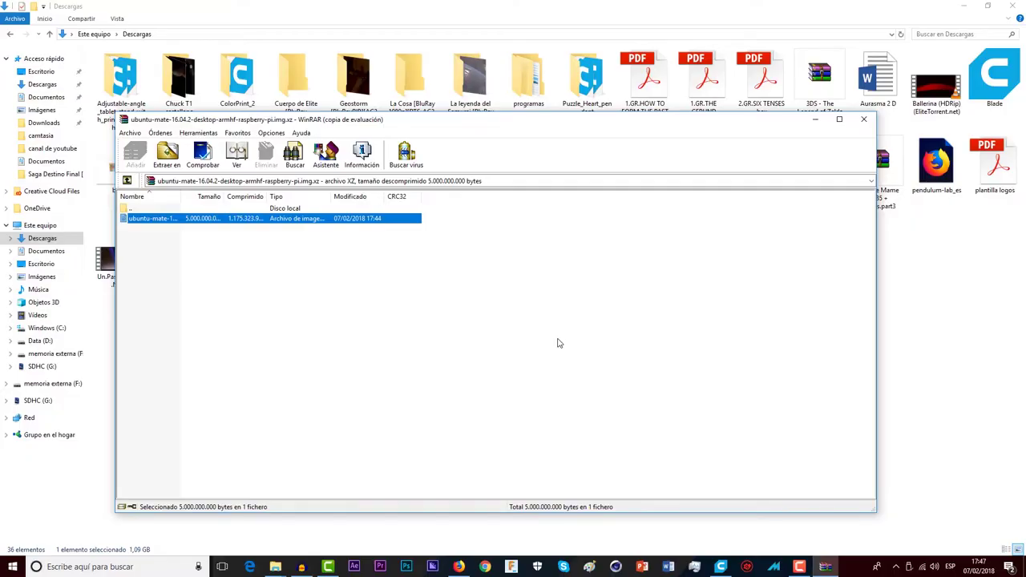
Check the extracted Ubuntu MATE disk image in Descargas, minimize the Descargas and browser windows, and close WinRAR.
key("alt+F4")
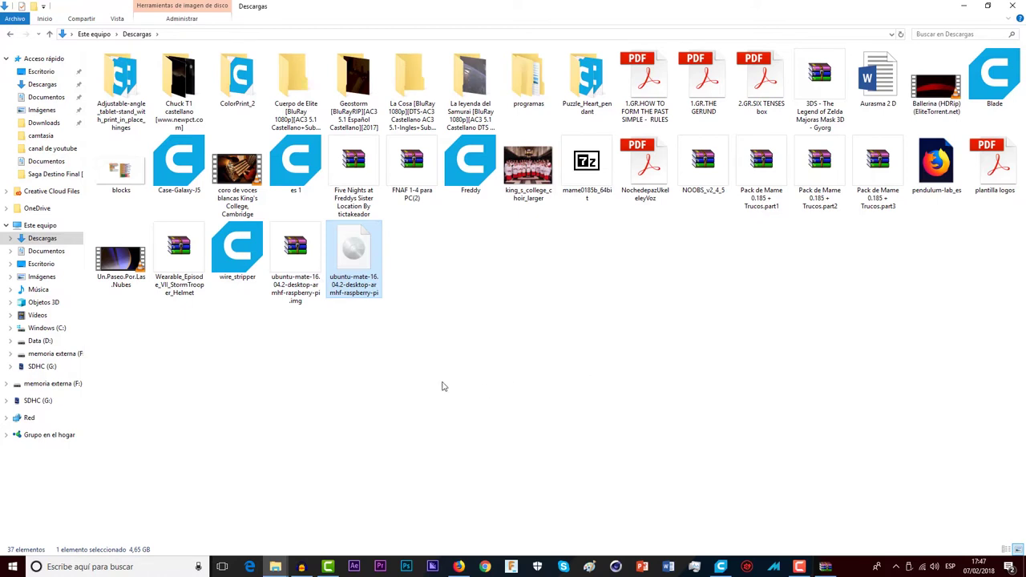
left_click_drag(342, 362, 372, 290)
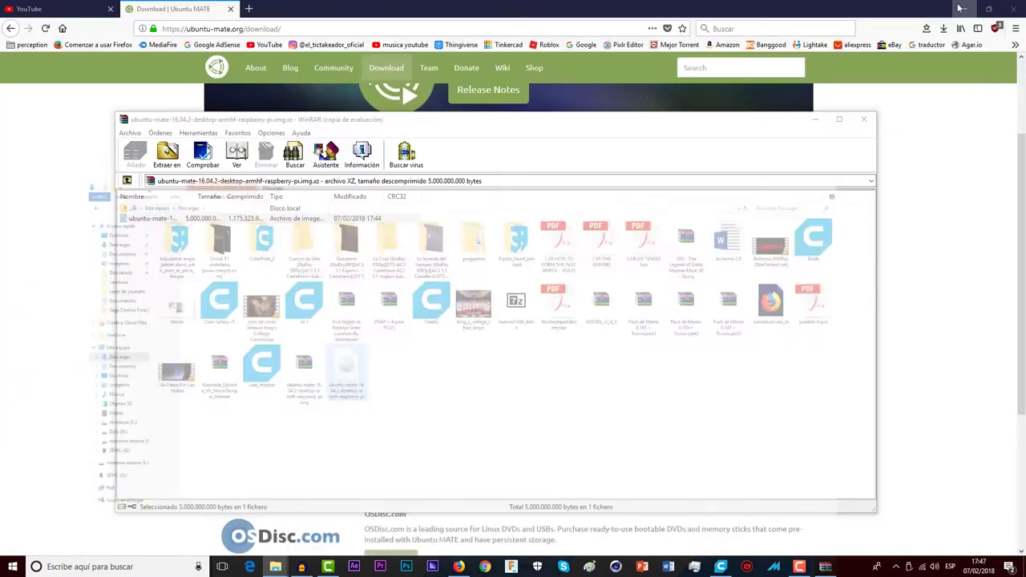
left_click(961, 8)
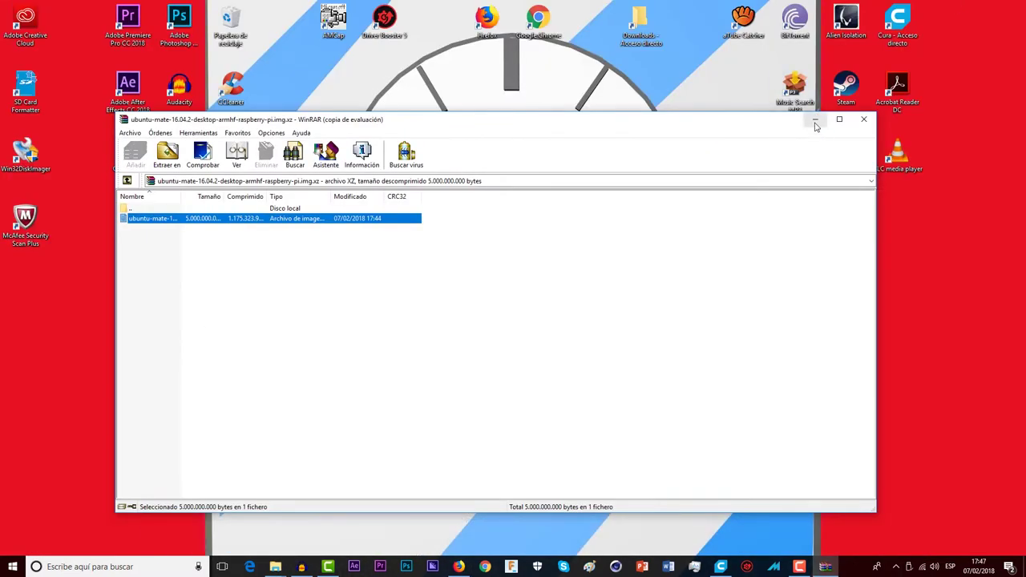
left_click(863, 120)
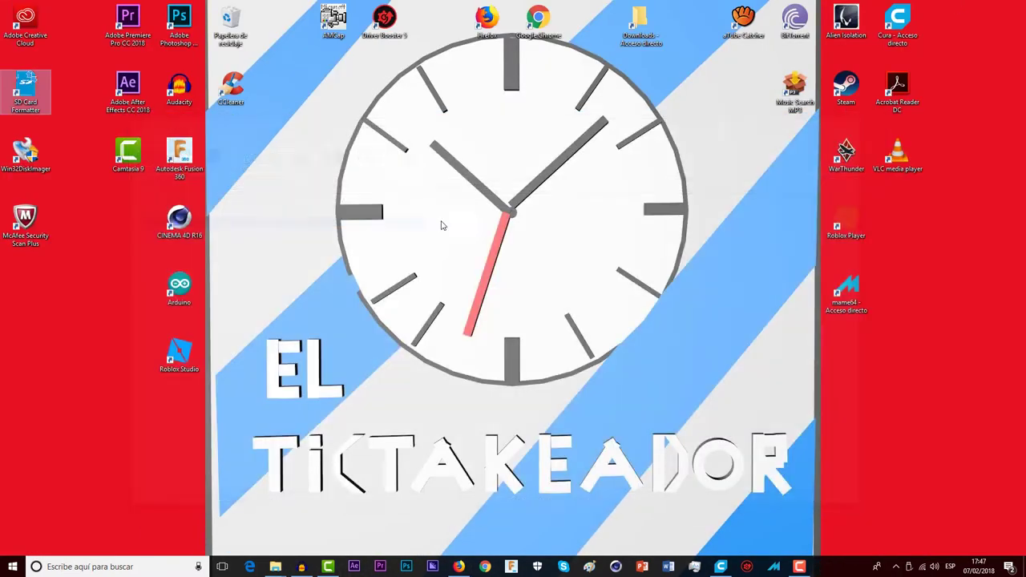
Open Win32 Disk Imager and set the target device to the SD card drive G:\.
left_click(35, 155)
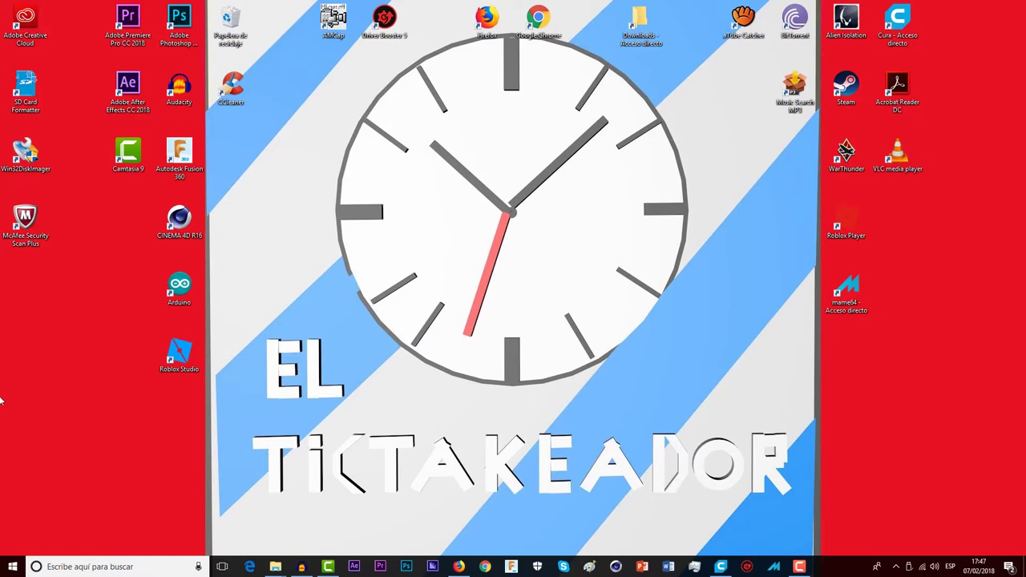
double_click(27, 152)
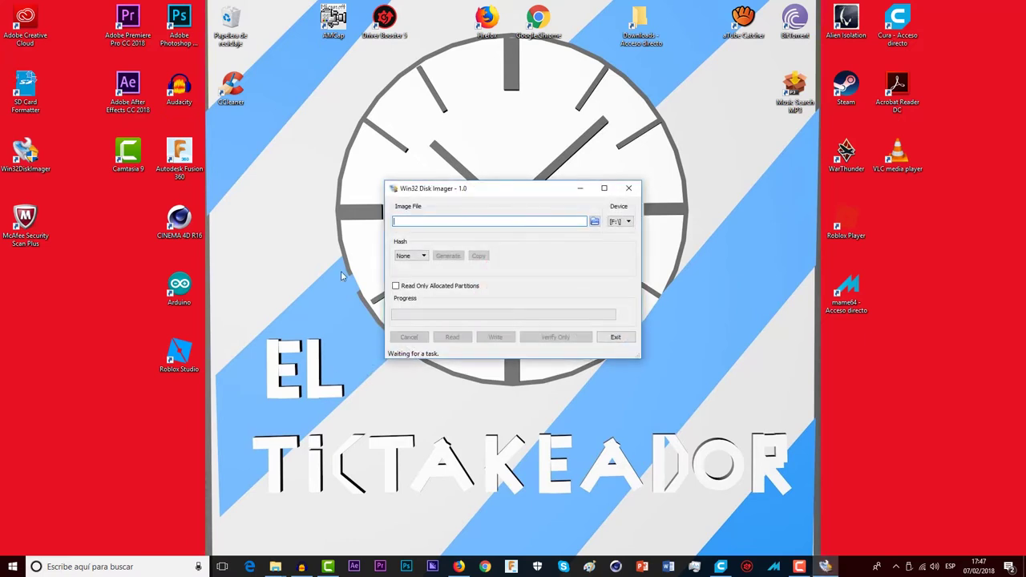
left_click(627, 223)
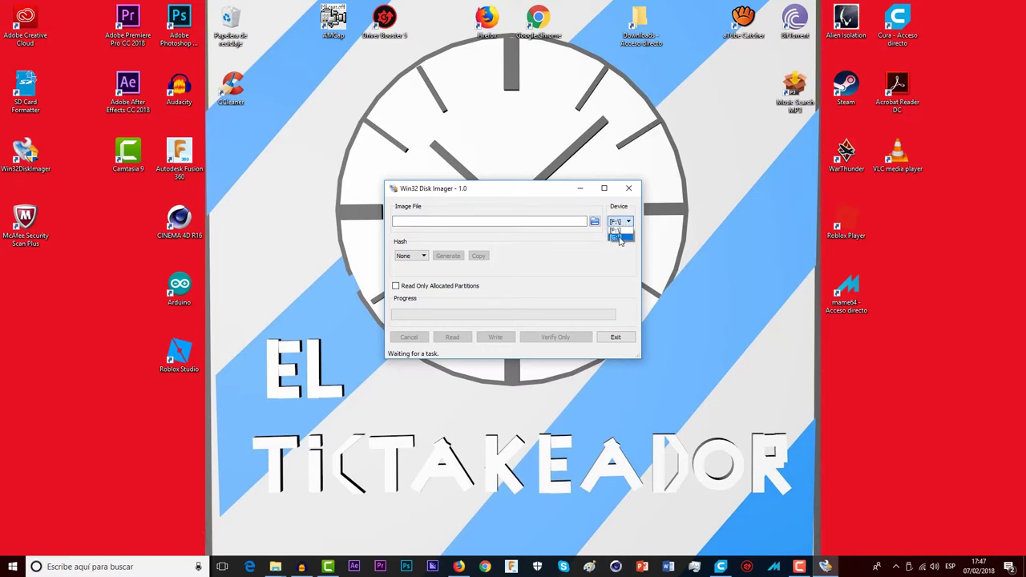
left_click(618, 238)
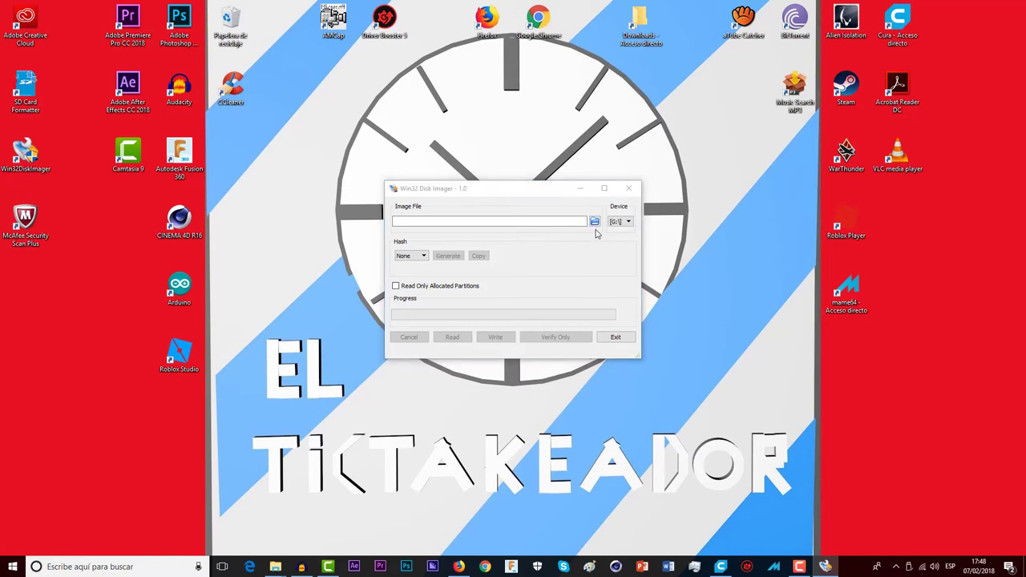
Load ubuntu-mate-16.04.2-desktop-armhf-raspberry-pi.img from Descargas as the image file, and close Win32 Disk Imager without writing it.
left_click(594, 224)
left_click(540, 376)
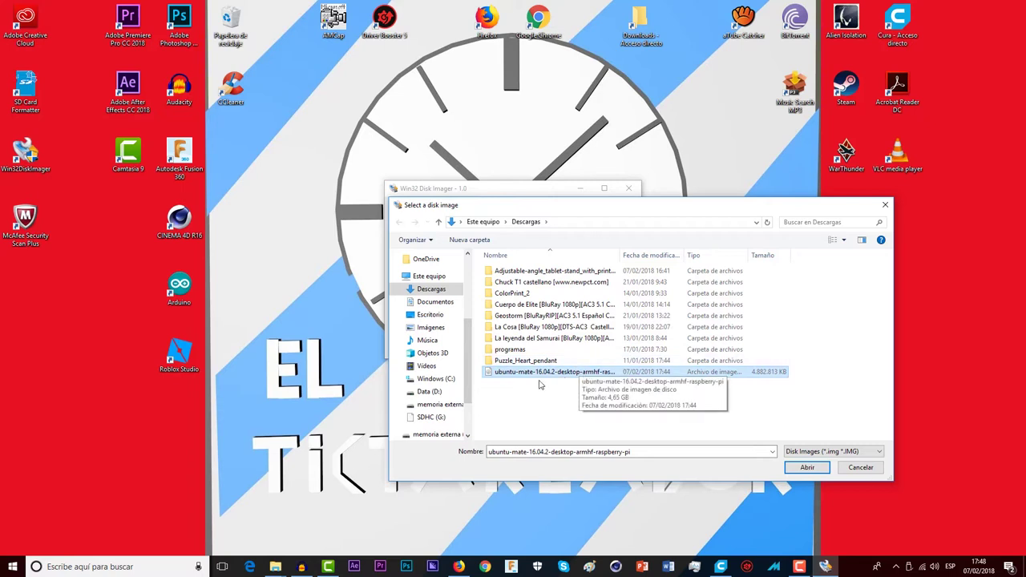
left_click(806, 468)
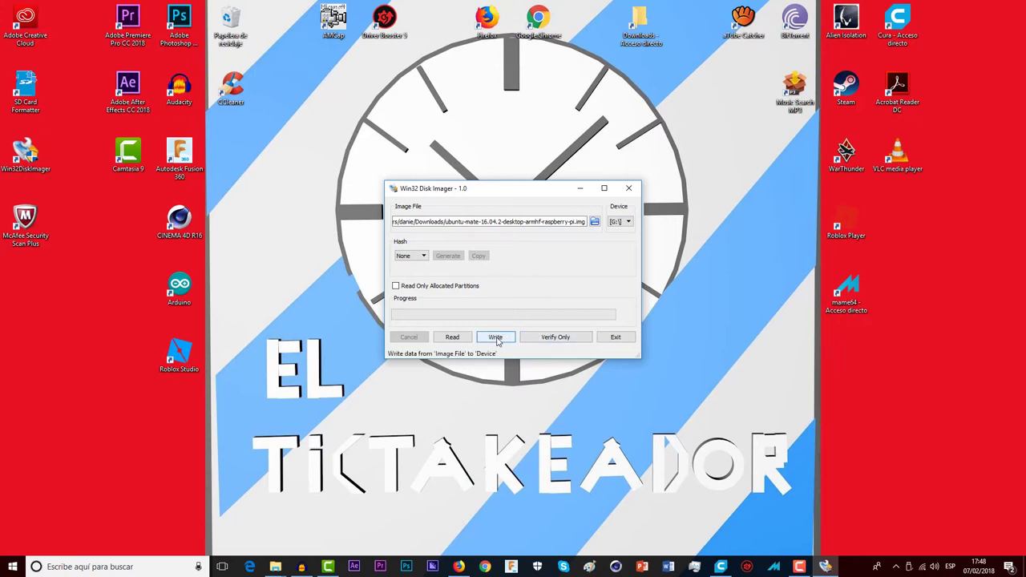
left_click(628, 187)
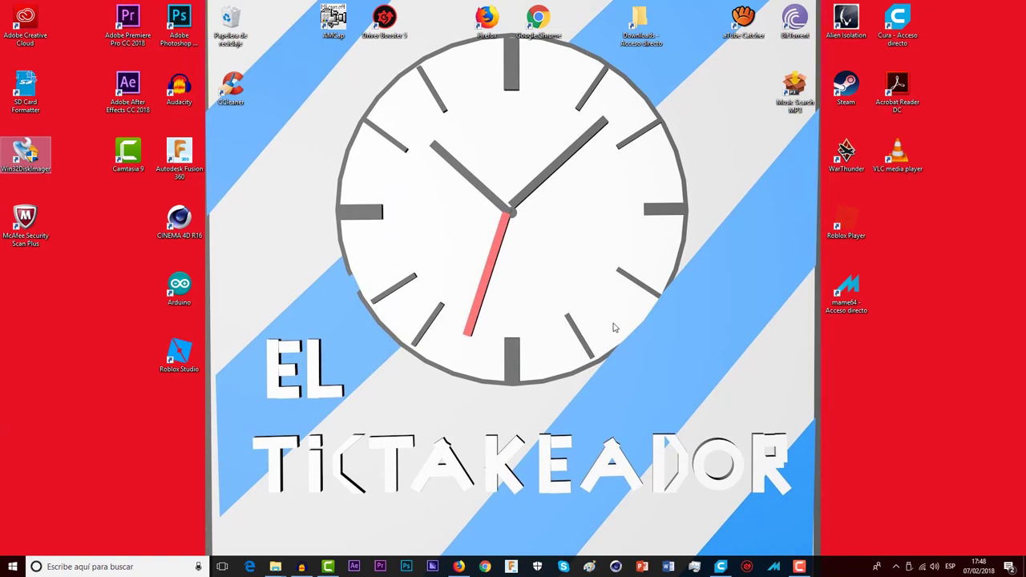